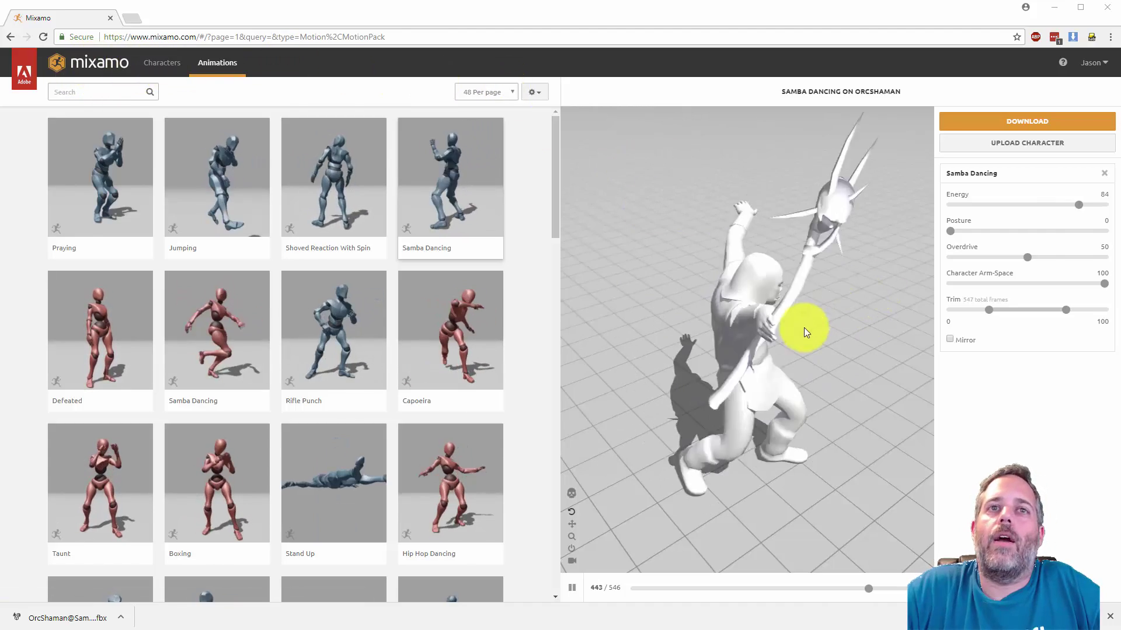
- Preview Rifle Punch, then Stand Up, on the OrcShaman character
{"action": "left_click_drag", "start_coordinate": [874, 361], "coordinate": [636, 236]}
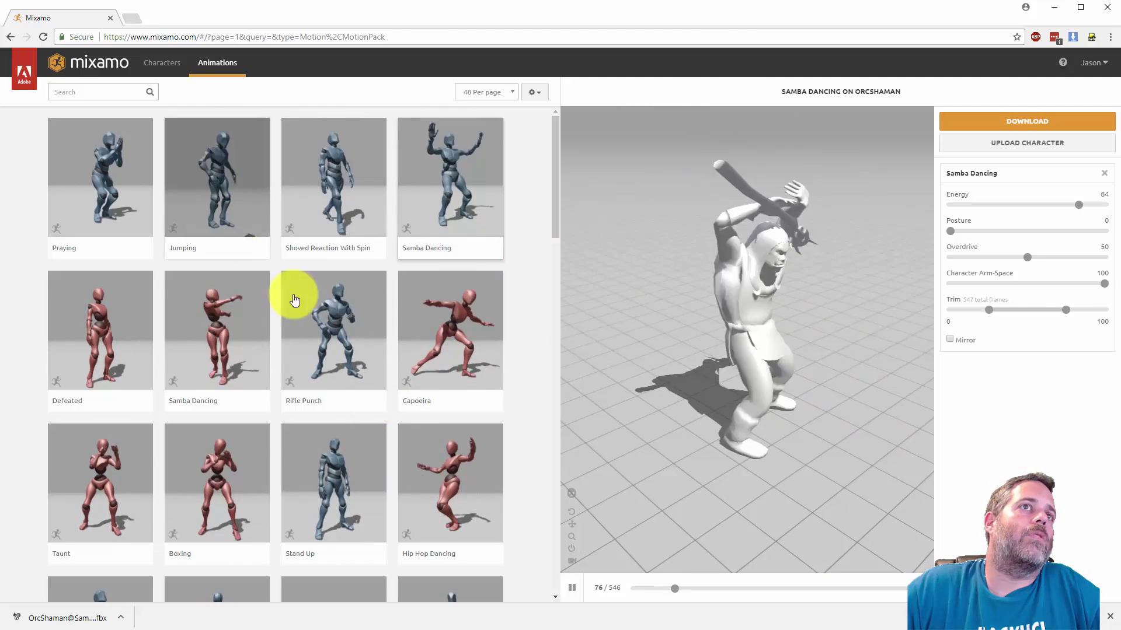
{"action": "left_click", "coordinate": [328, 329]}
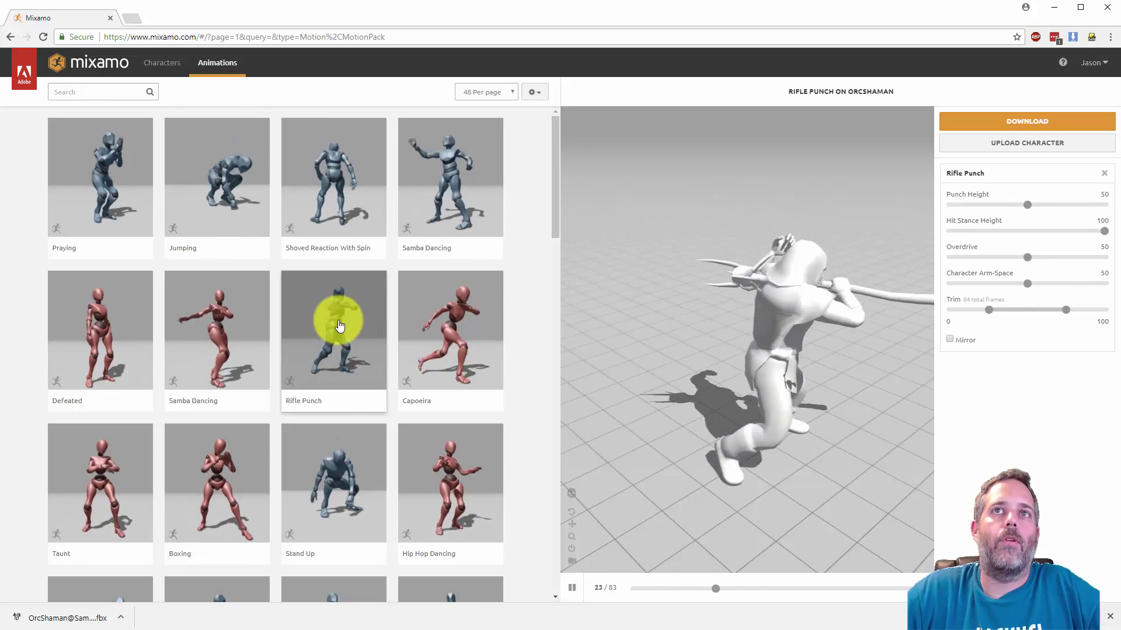
{"action": "left_click", "coordinate": [327, 484]}
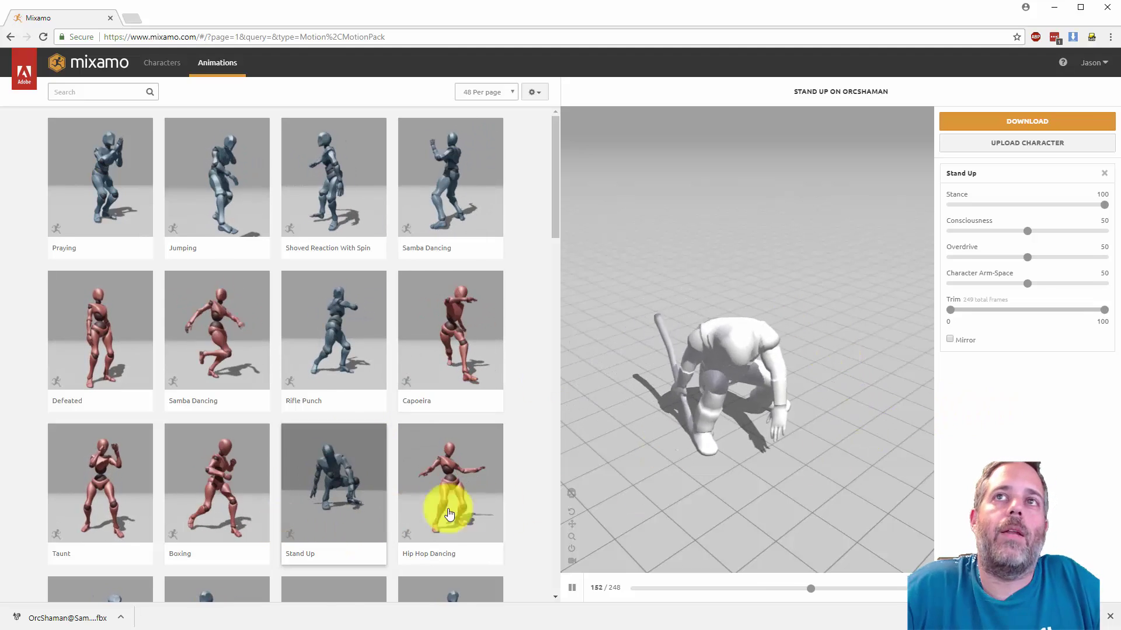
- Download the Stand Up animation in FBX for Unity (.fbx) format
{"action": "left_click", "coordinate": [1000, 122]}
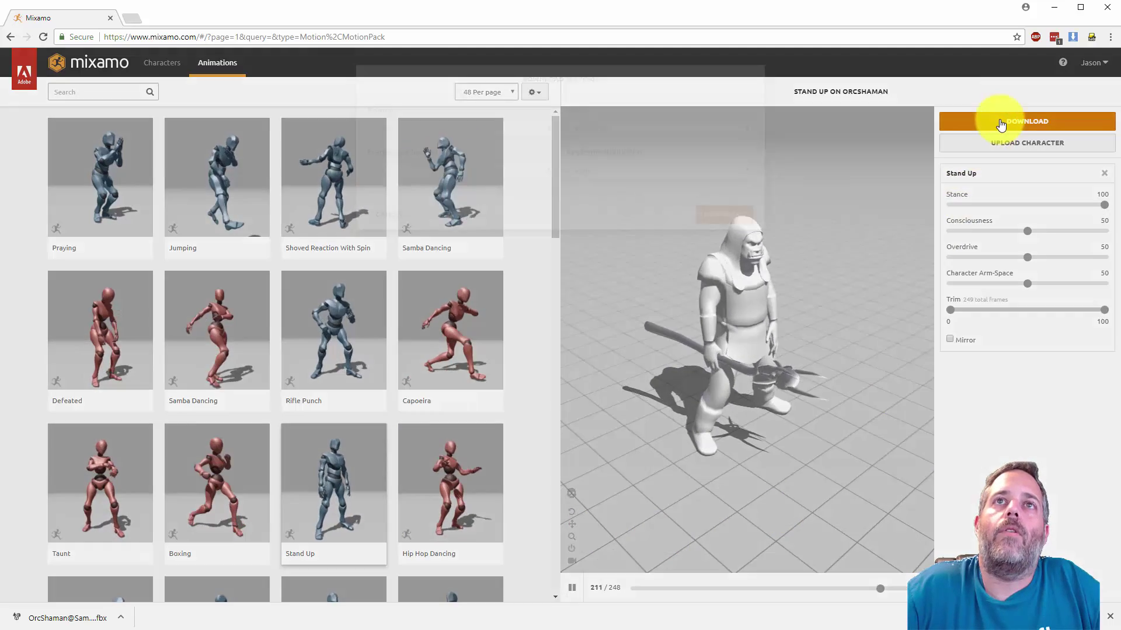
{"action": "left_click", "coordinate": [506, 174]}
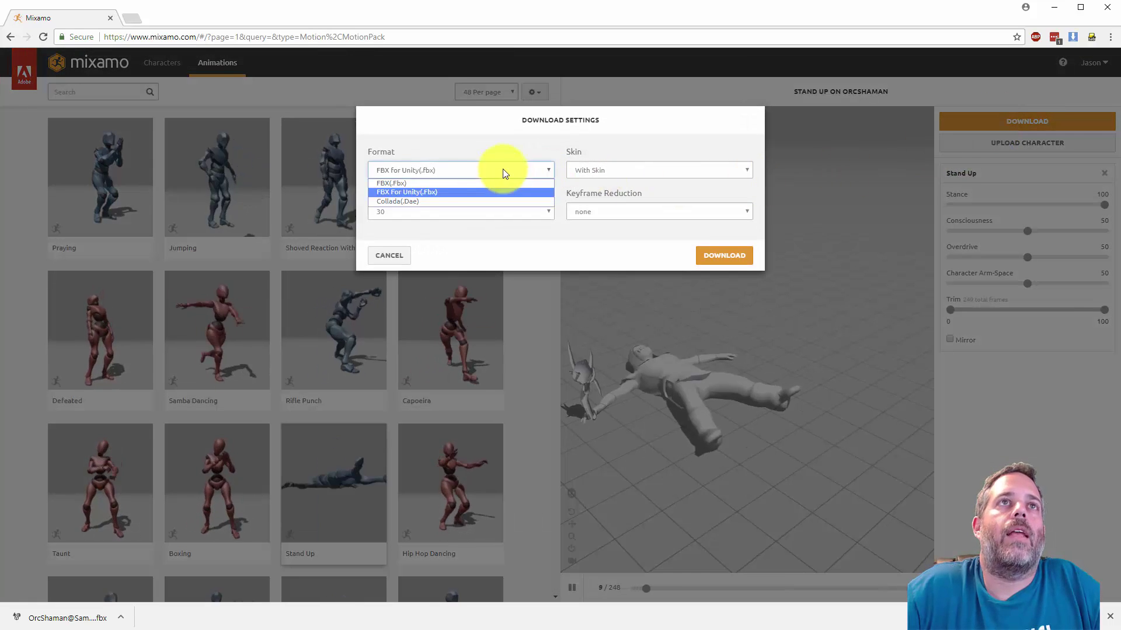
{"action": "left_click", "coordinate": [407, 184]}
{"action": "left_click", "coordinate": [422, 171]}
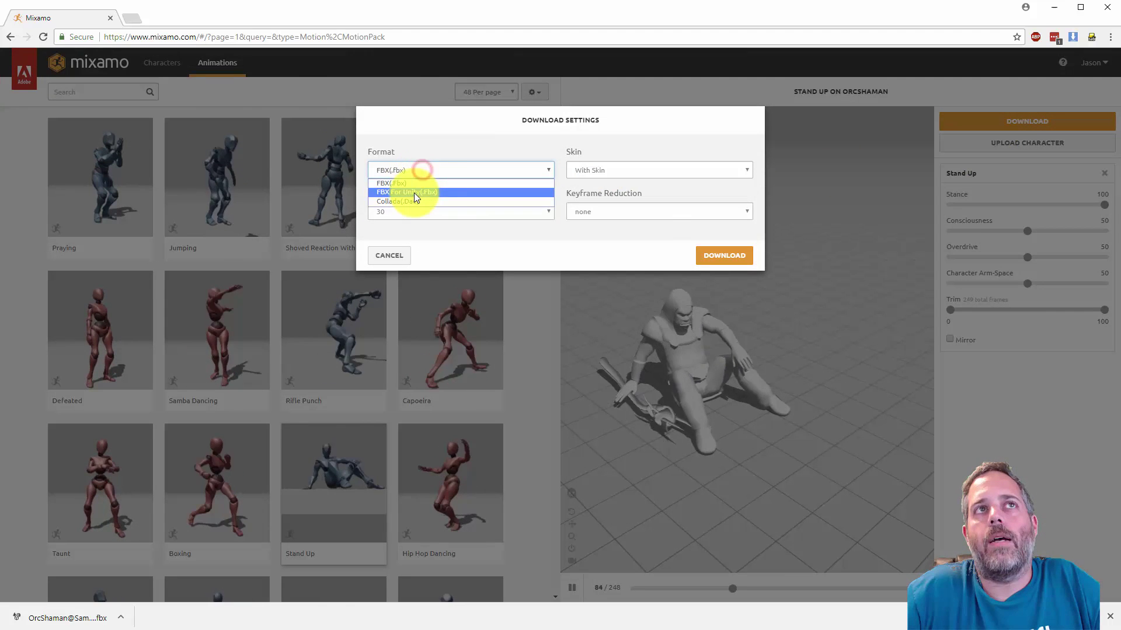
{"action": "left_click", "coordinate": [415, 194]}
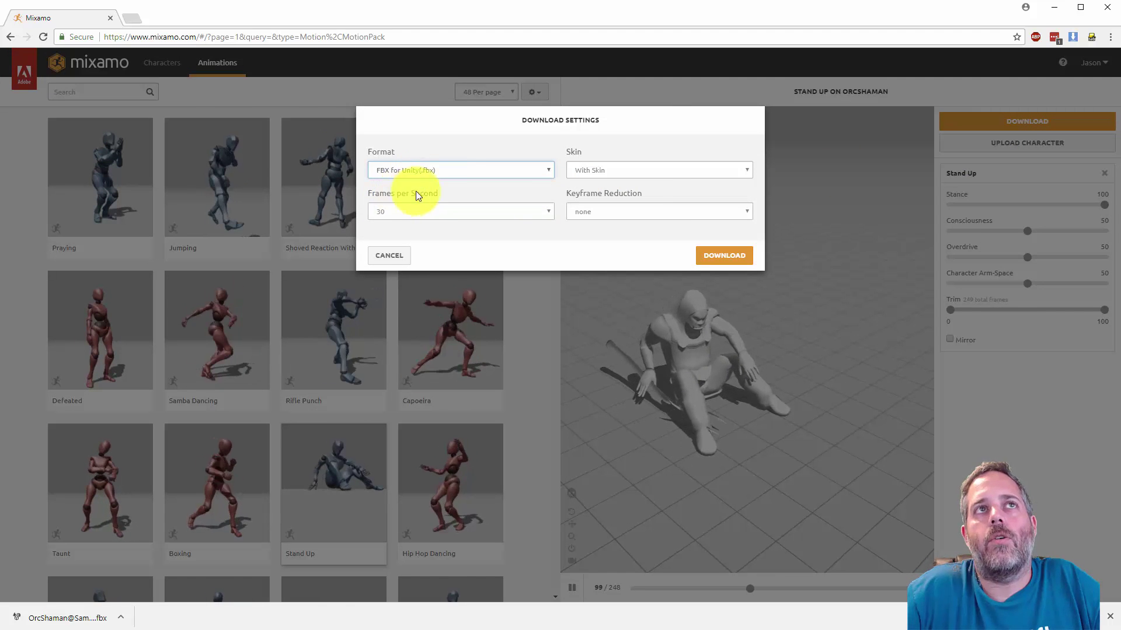
{"action": "left_click", "coordinate": [723, 257]}
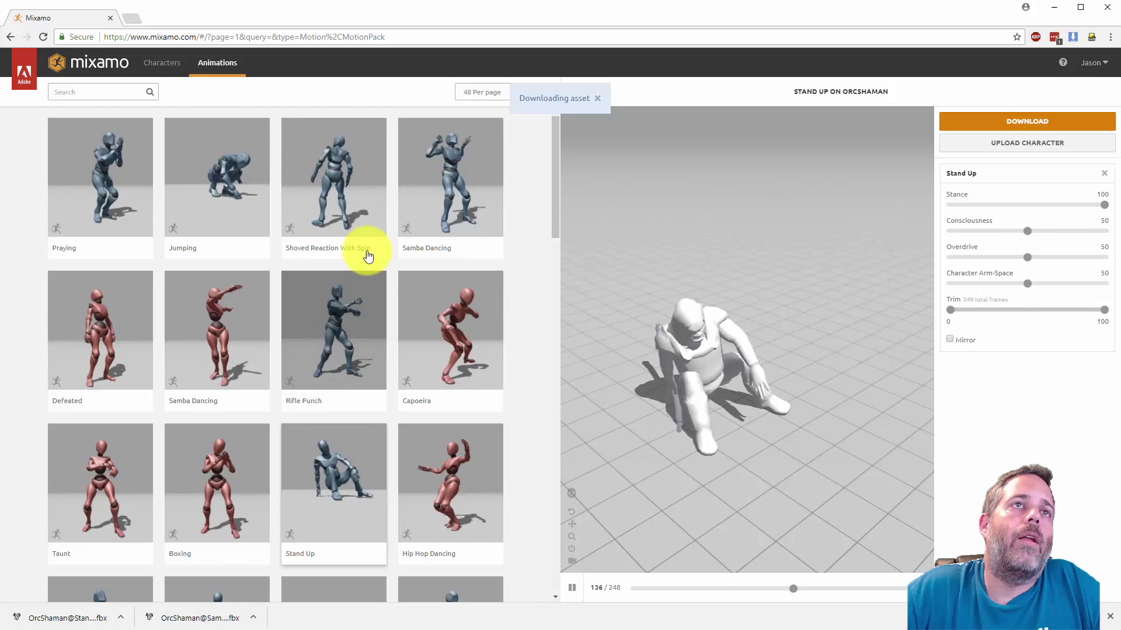
{"action": "mouse_move", "coordinate": [368, 256]}
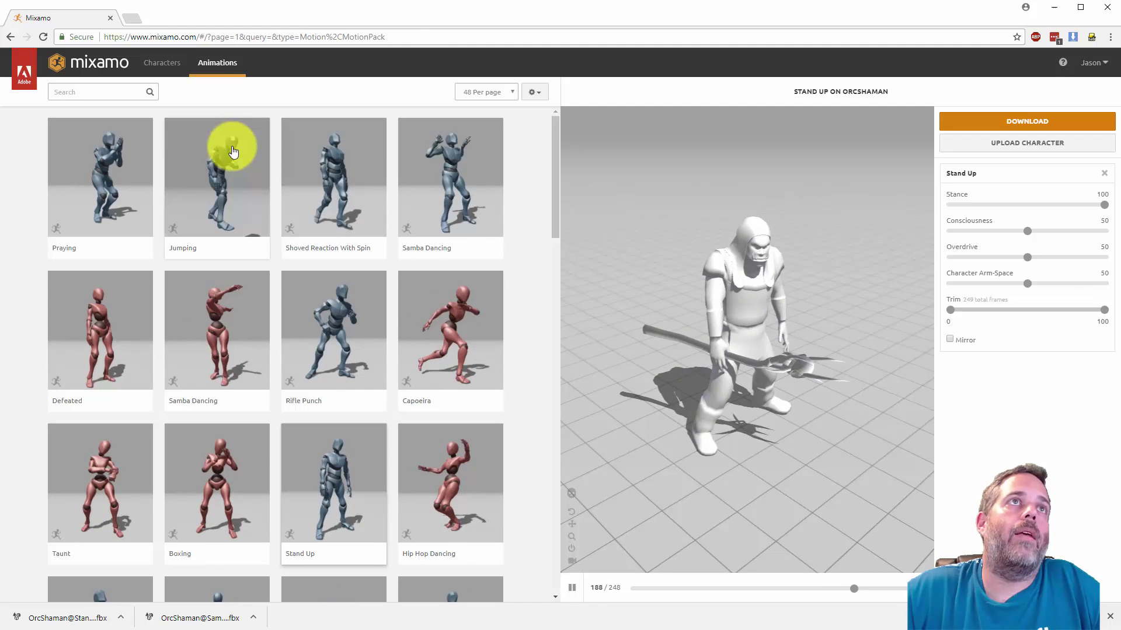
- Make the hooded archer, Akai E Espiritu, the active character in place of OrcShaman
{"action": "left_click", "coordinate": [163, 68]}
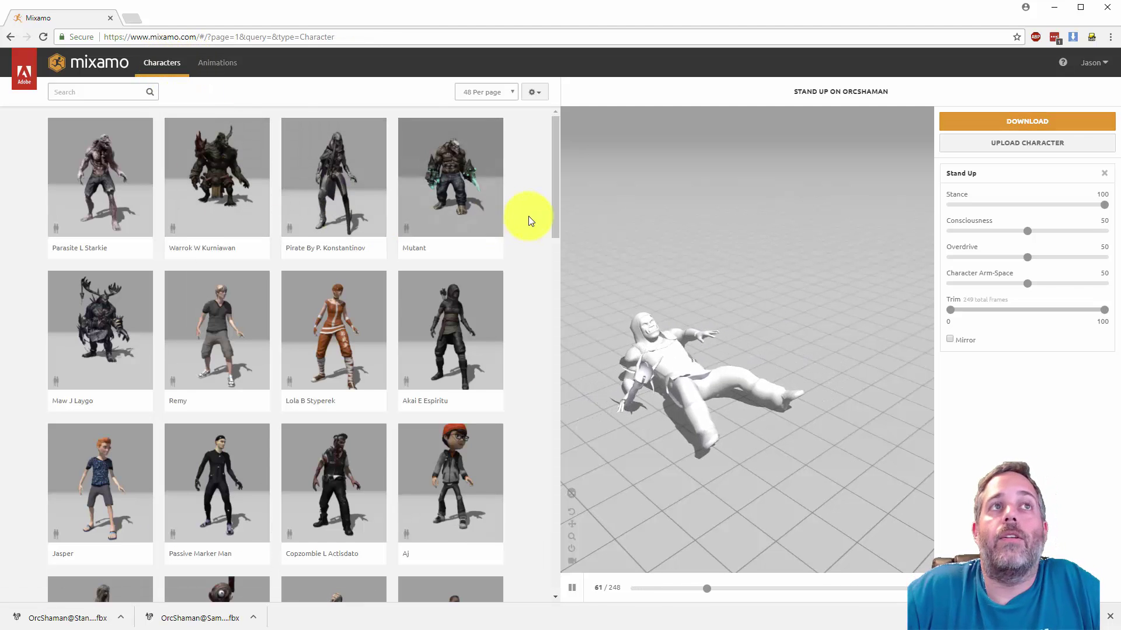
{"action": "scroll", "coordinate": [555, 224], "scroll_direction": "down", "scroll_amount": 1}
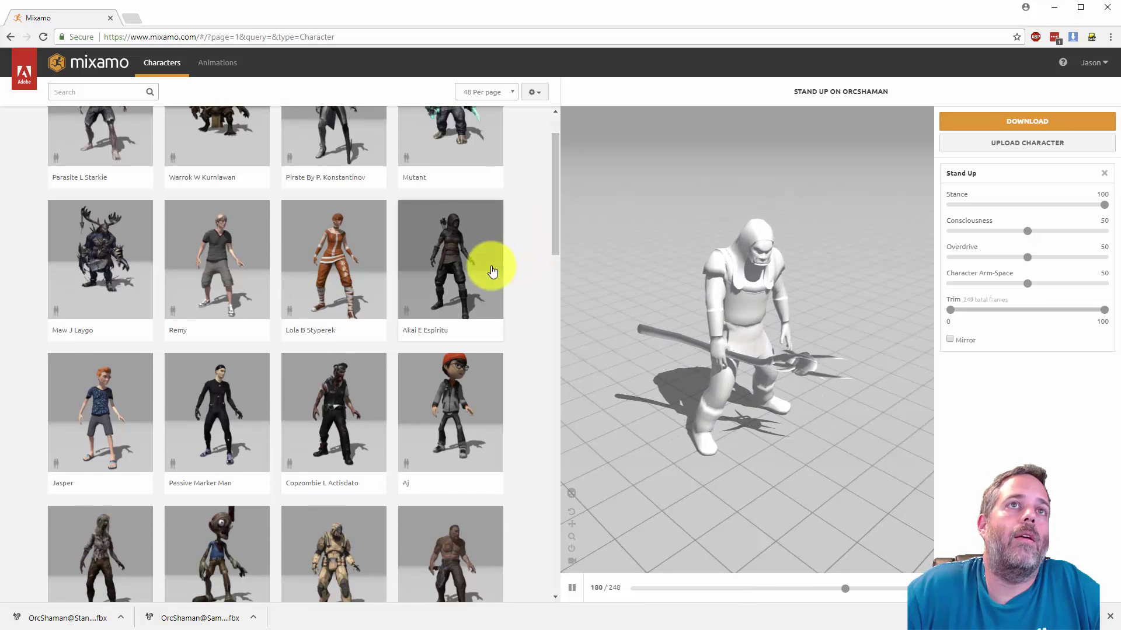
{"action": "left_click", "coordinate": [487, 274]}
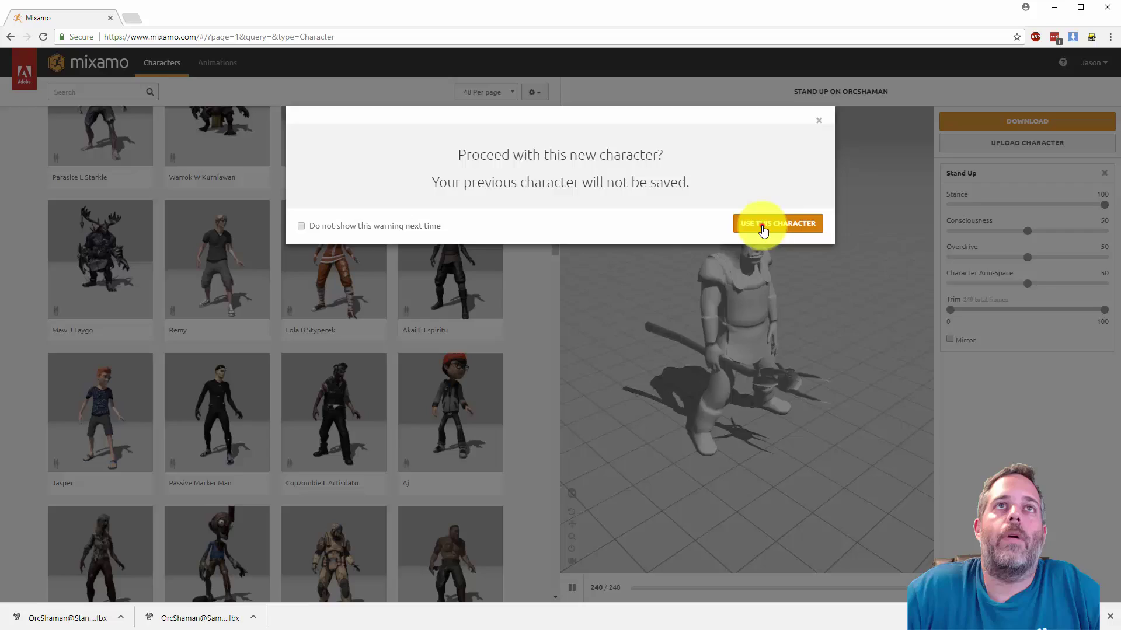
{"action": "left_click", "coordinate": [763, 225]}
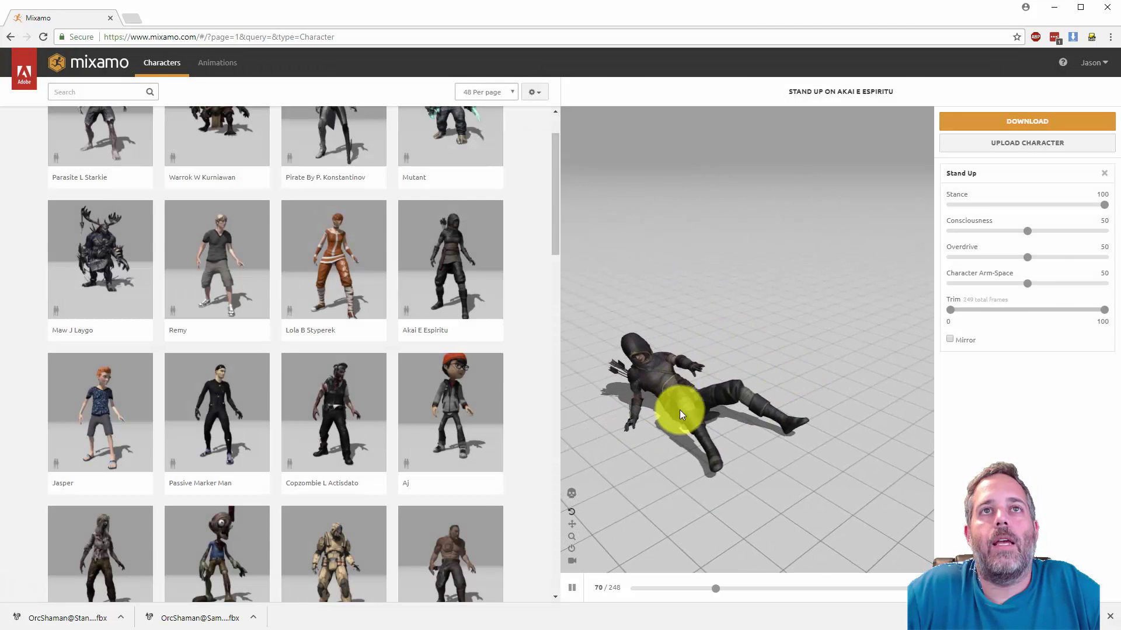
- Preview the Jumping animation, then Capoeira, on the archer
{"action": "left_click", "coordinate": [207, 65]}
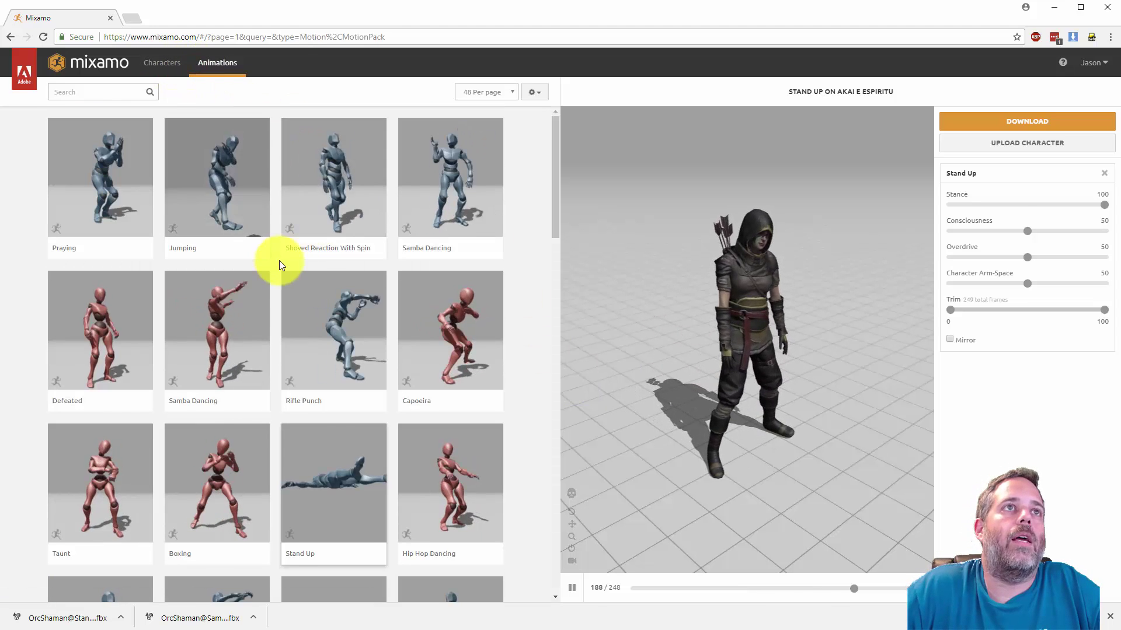
{"action": "left_click", "coordinate": [232, 220]}
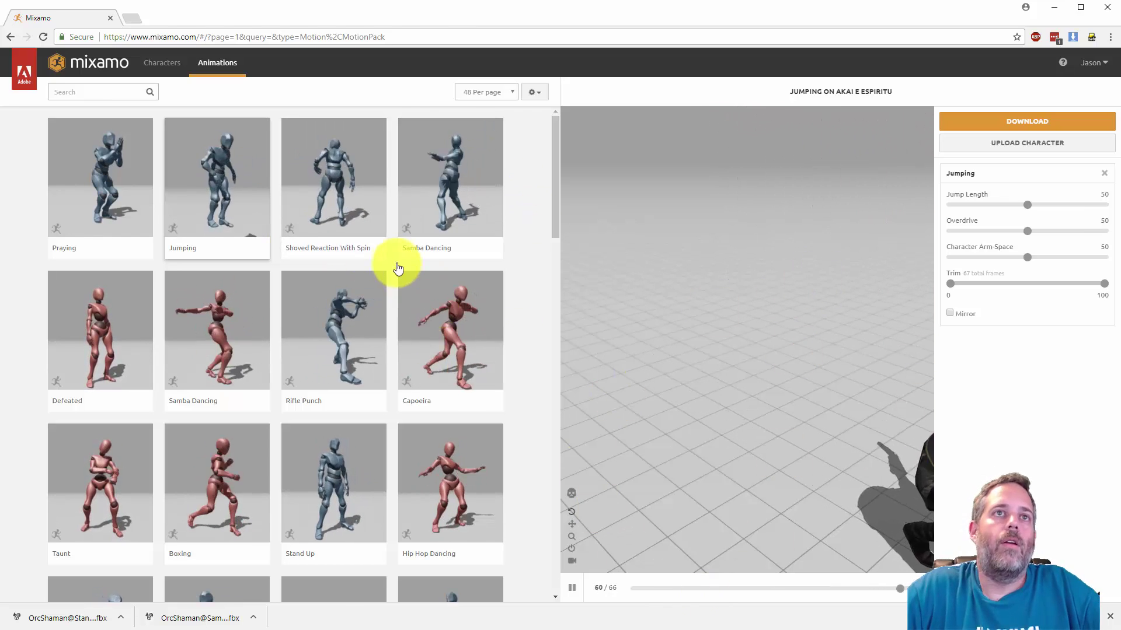
{"action": "left_click", "coordinate": [415, 340]}
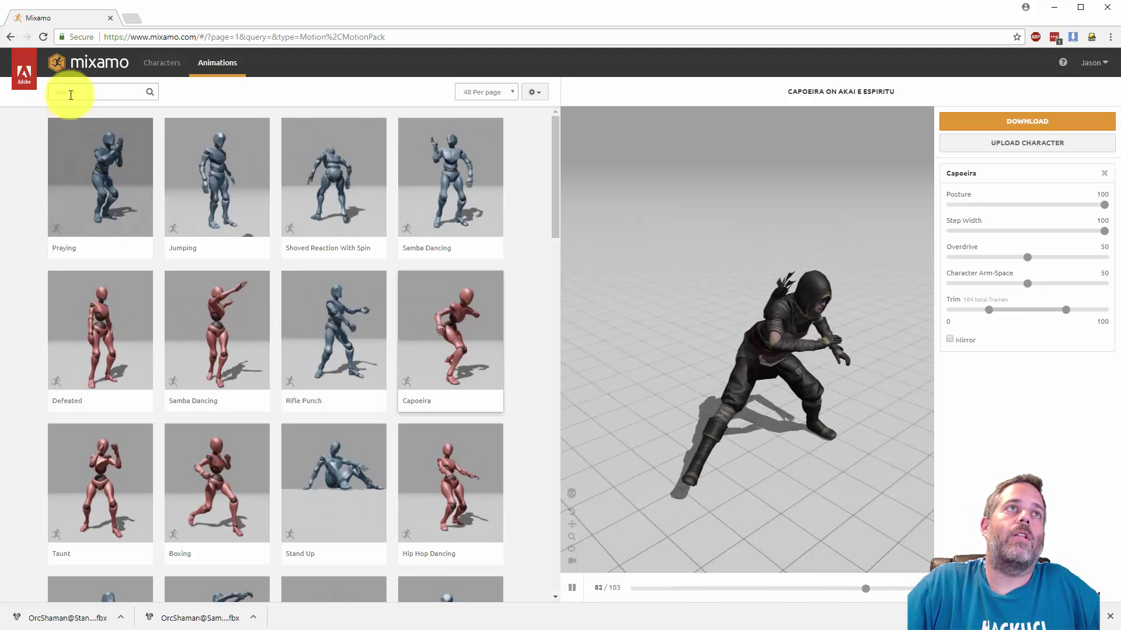
- Search animations for 'locomotion' and preview the Locomotion Pack on Akai E Espiritu
{"action": "left_click", "coordinate": [77, 91]}
{"action": "type", "text": "locomotion"}
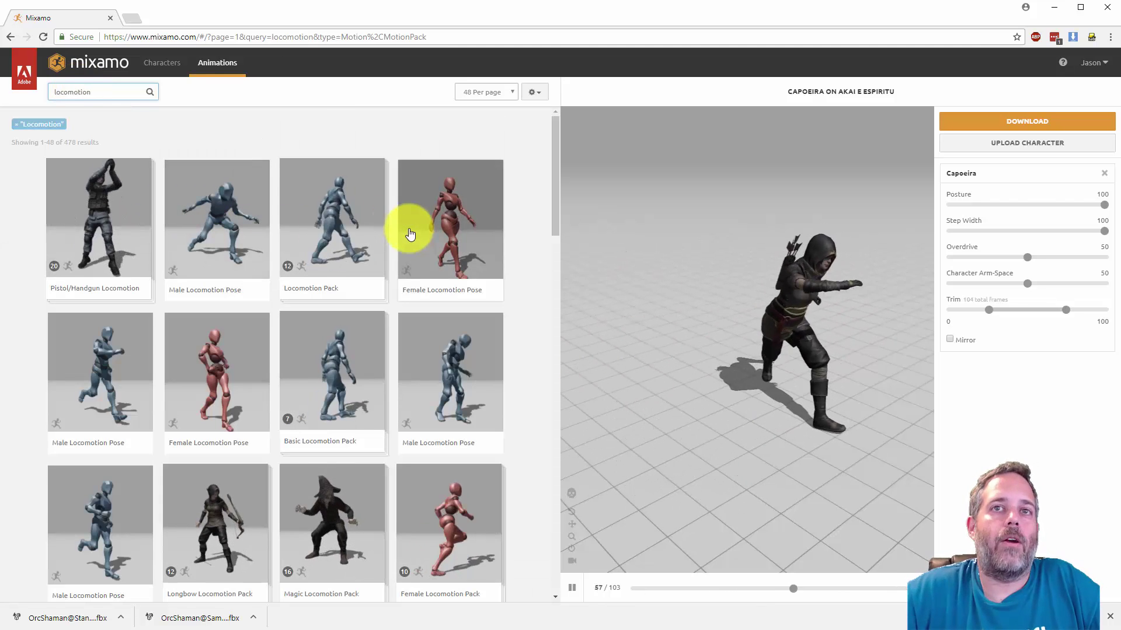
{"action": "left_click", "coordinate": [358, 240]}
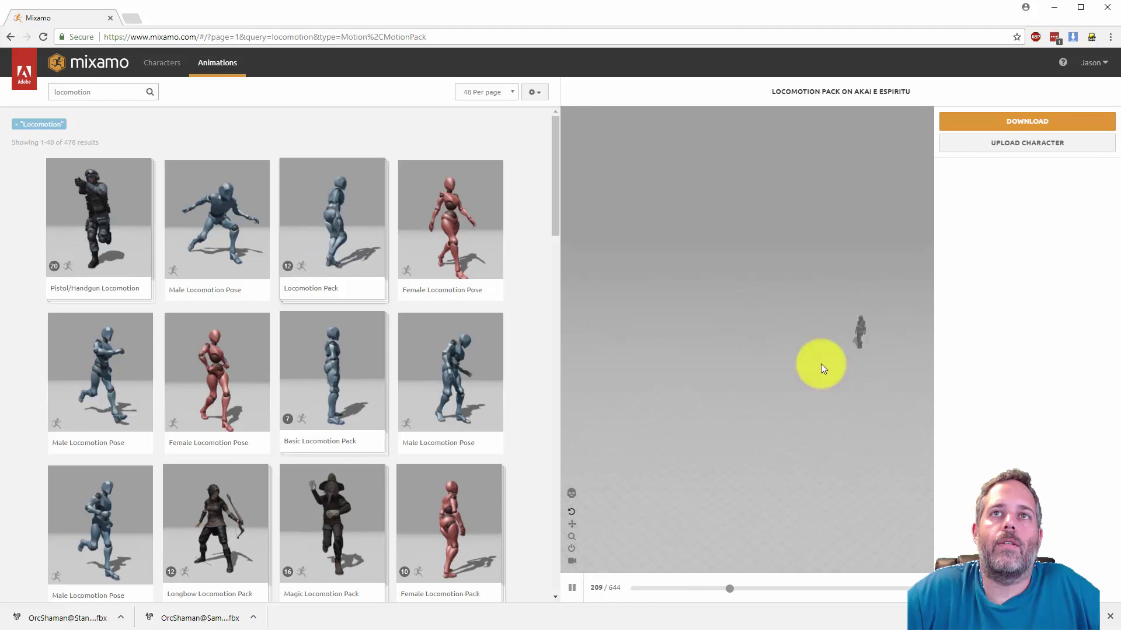
{"action": "left_click_drag", "start_coordinate": [765, 377], "coordinate": [849, 352]}
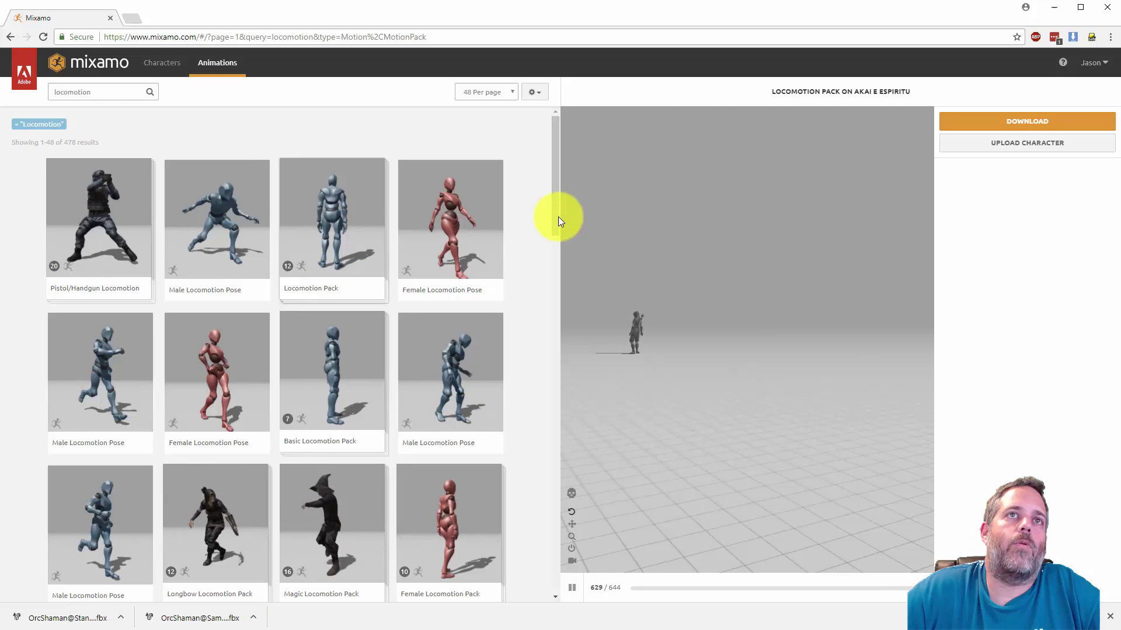
- Scroll down the locomotion results and preview the Catwalk Walk animation
{"action": "left_click_drag", "start_coordinate": [555, 228], "coordinate": [555, 307]}
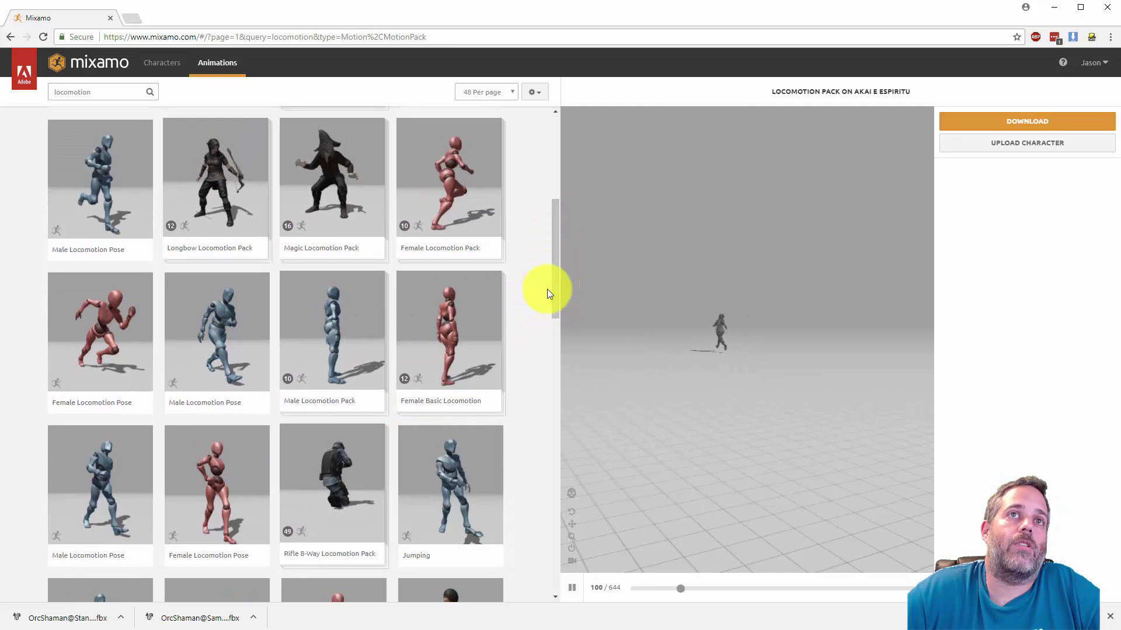
{"action": "left_click_drag", "start_coordinate": [553, 287], "coordinate": [548, 367]}
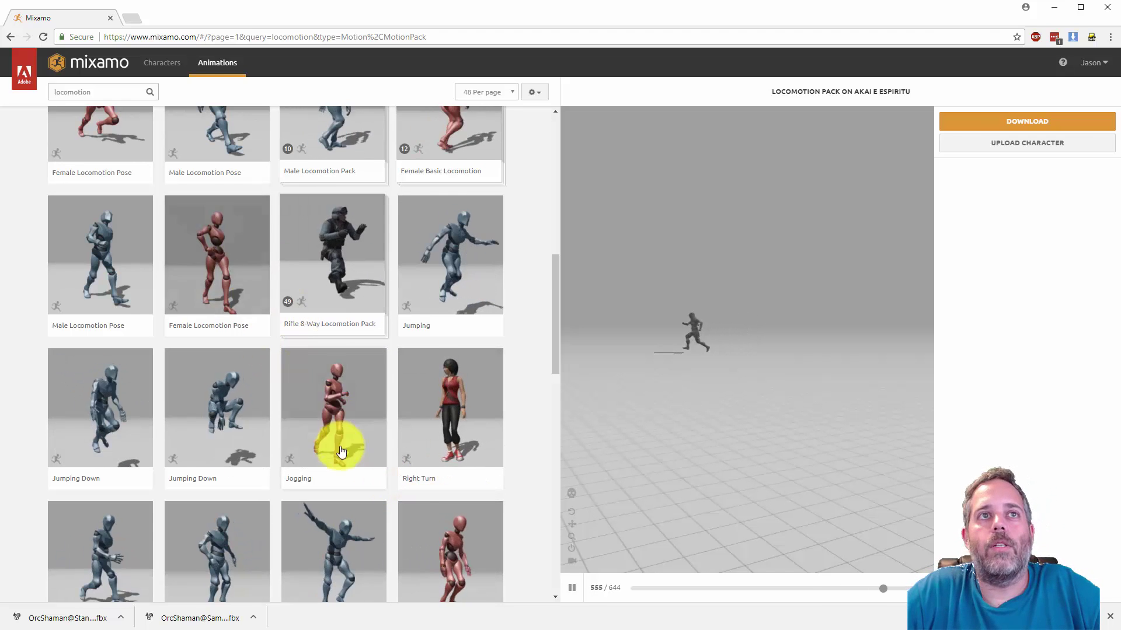
{"action": "left_click_drag", "start_coordinate": [556, 345], "coordinate": [556, 431]}
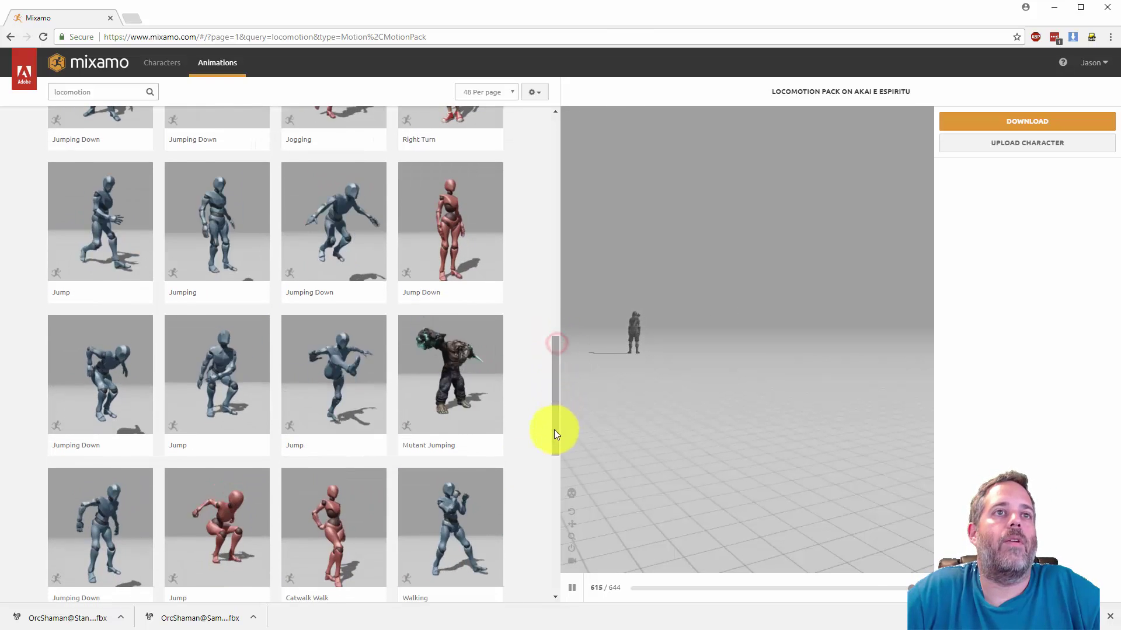
{"action": "left_click", "coordinate": [325, 542]}
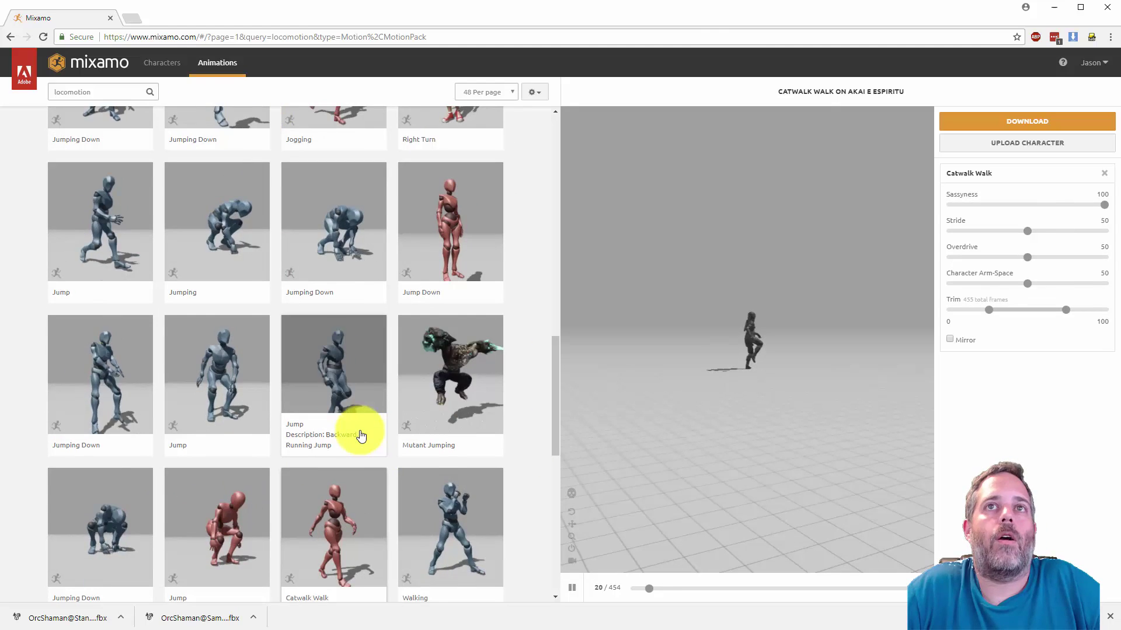
- Clear the search and make Warrok W Kurniawan the active character for Catwalk Walk
{"action": "left_click", "coordinate": [174, 63]}
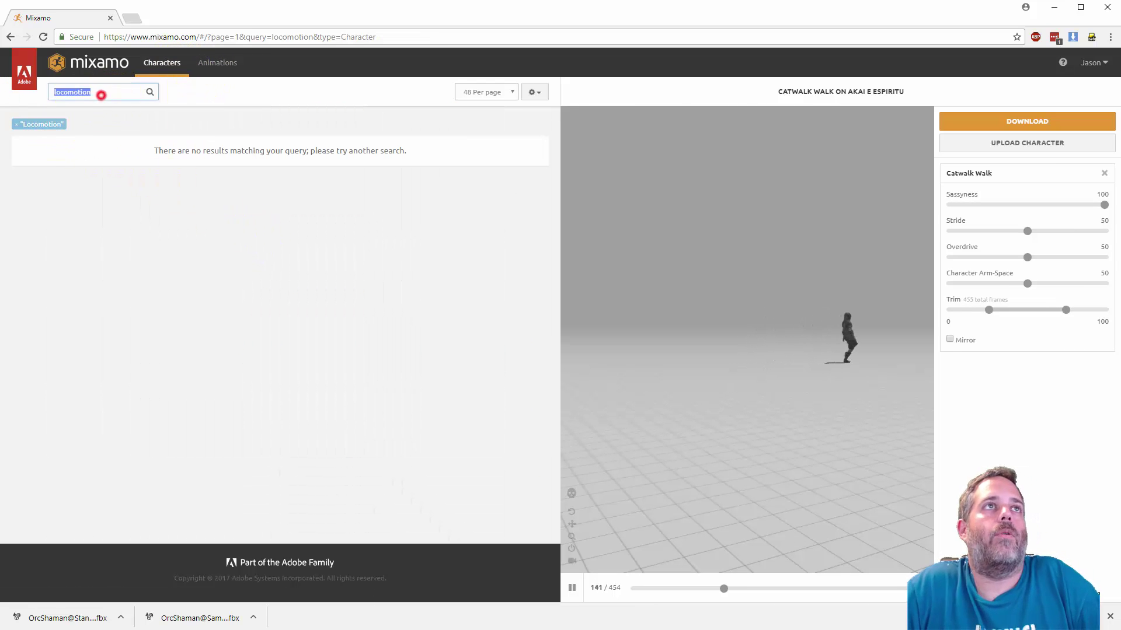
{"action": "key", "text": "BackSpace"}
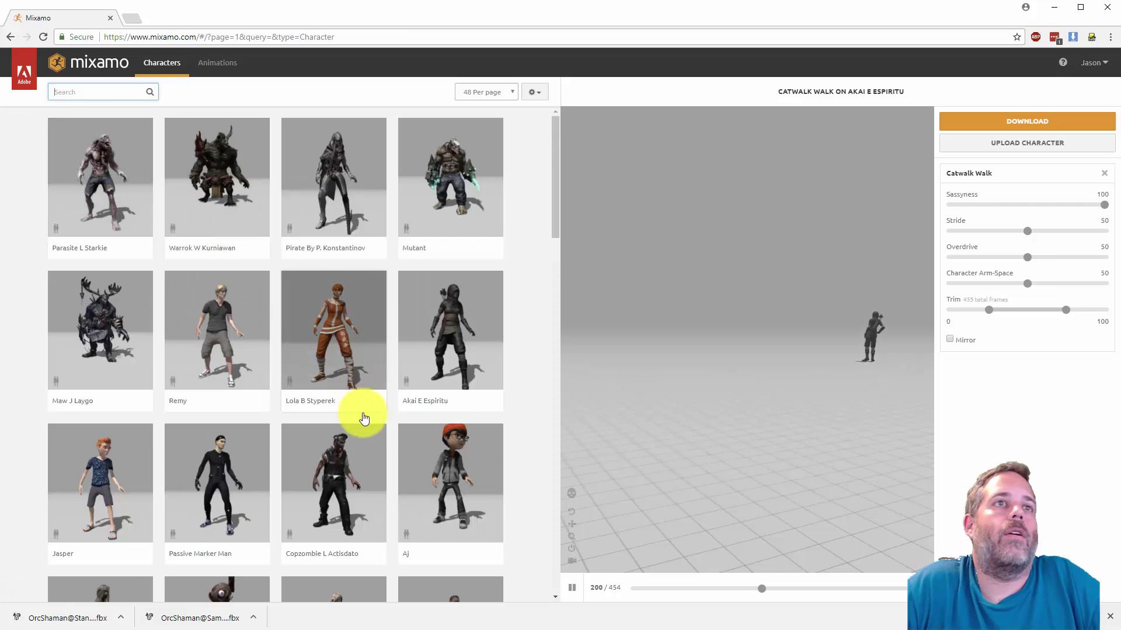
{"action": "left_click", "coordinate": [208, 194]}
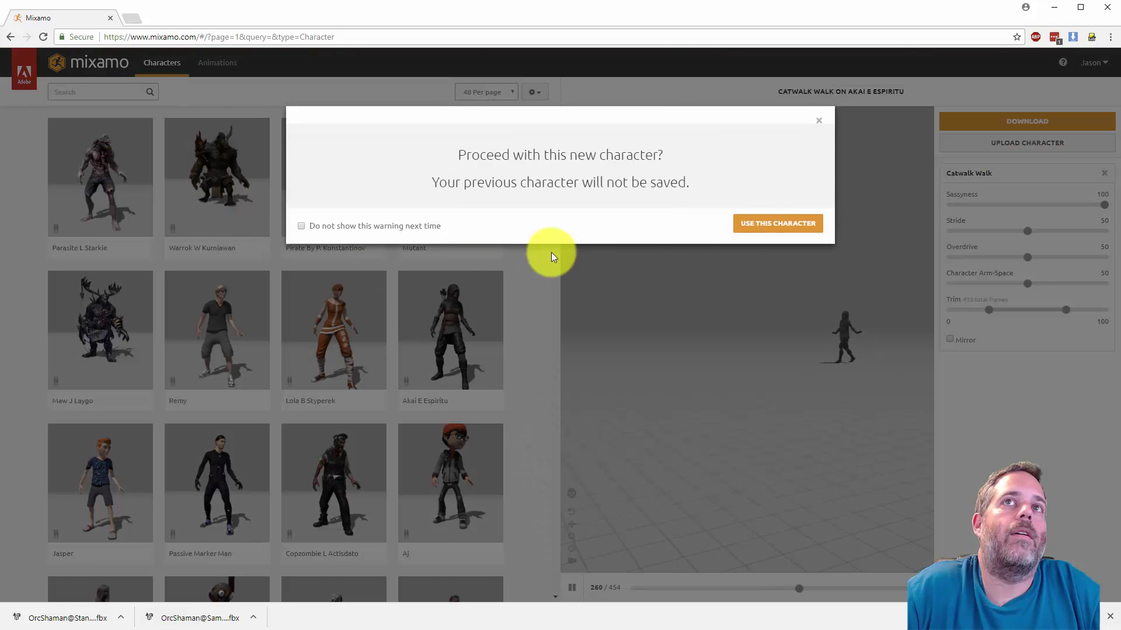
{"action": "left_click", "coordinate": [769, 228]}
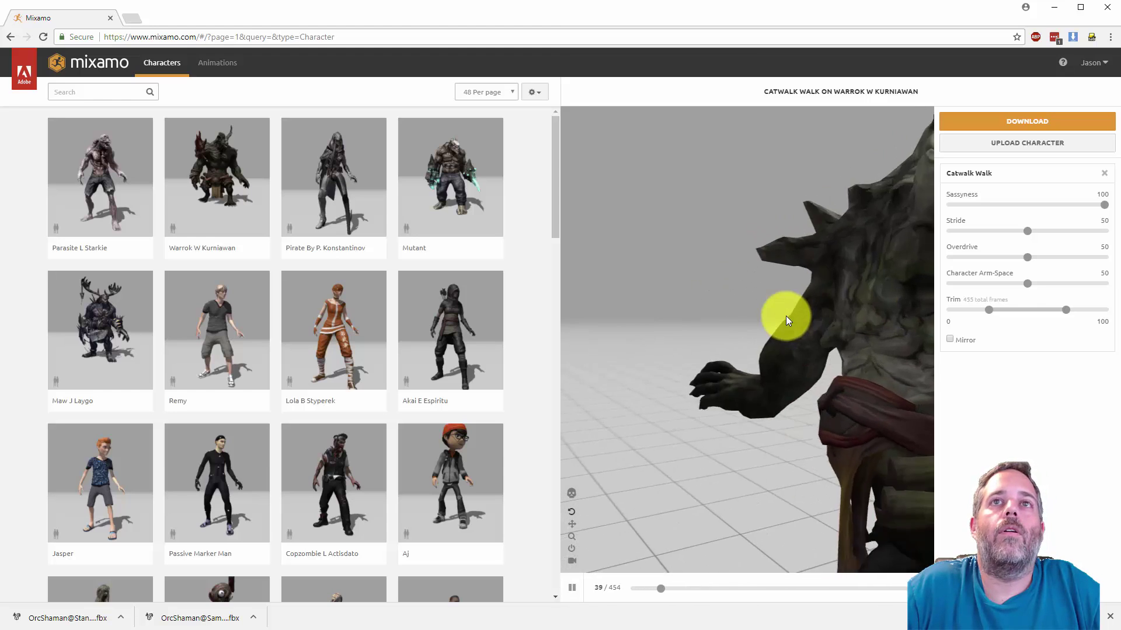
{"action": "left_click_drag", "start_coordinate": [879, 322], "coordinate": [758, 319]}
{"action": "scroll", "coordinate": [737, 315], "scroll_direction": "down", "scroll_amount": 5}
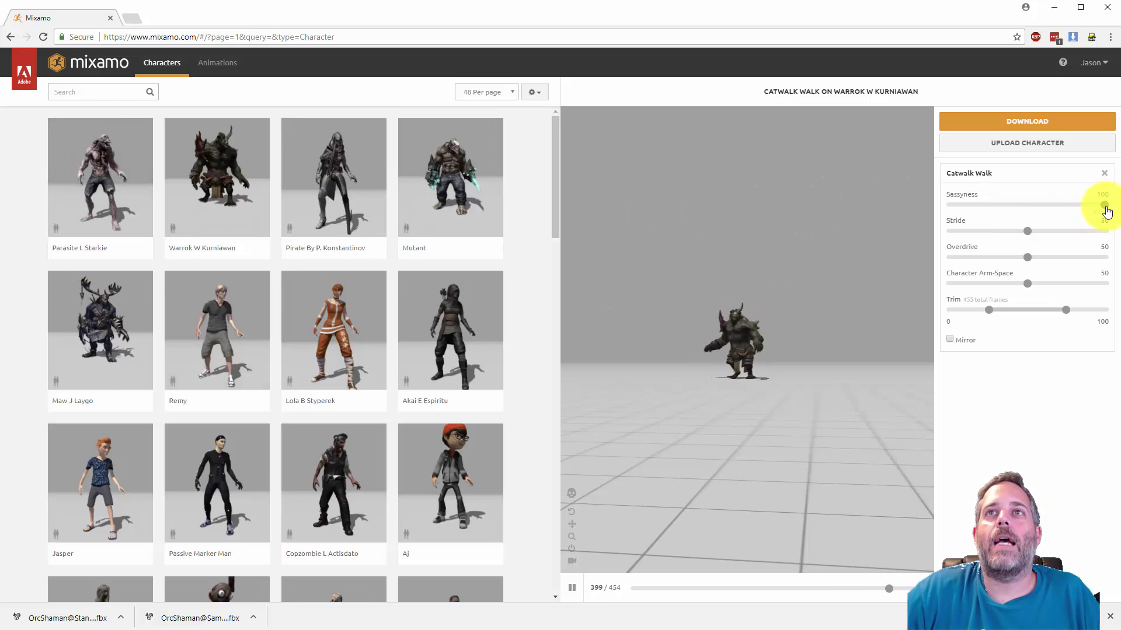
- Set Sassyness to 10 and adjust Character Arm-Space until it reads 56
{"action": "left_click_drag", "start_coordinate": [969, 211], "coordinate": [968, 210]}
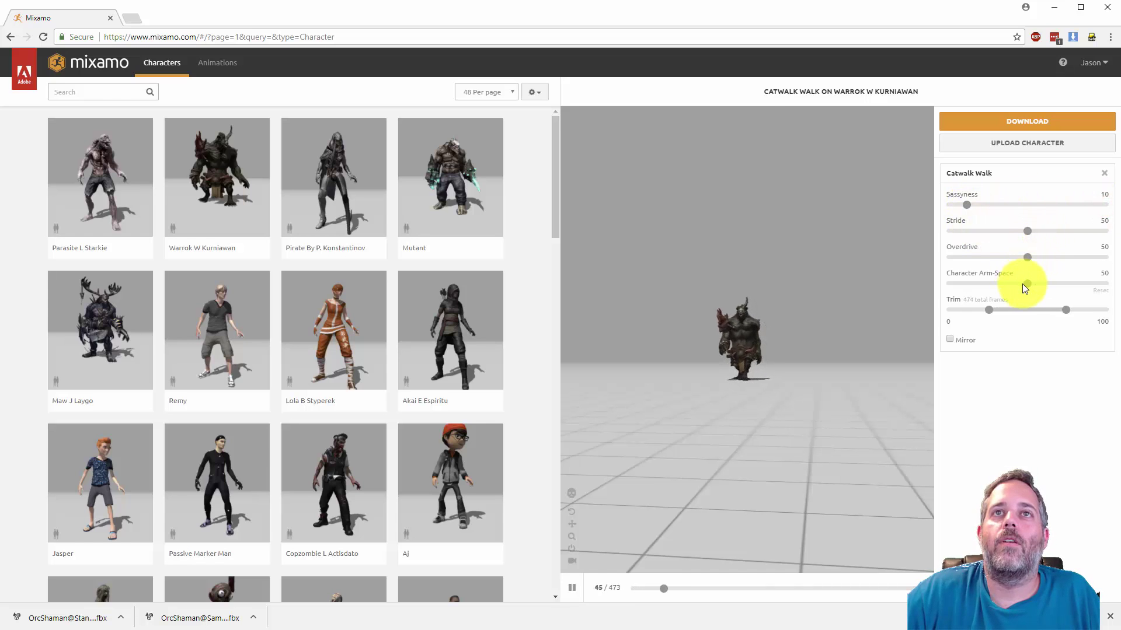
{"action": "left_click_drag", "start_coordinate": [1025, 283], "coordinate": [1104, 284]}
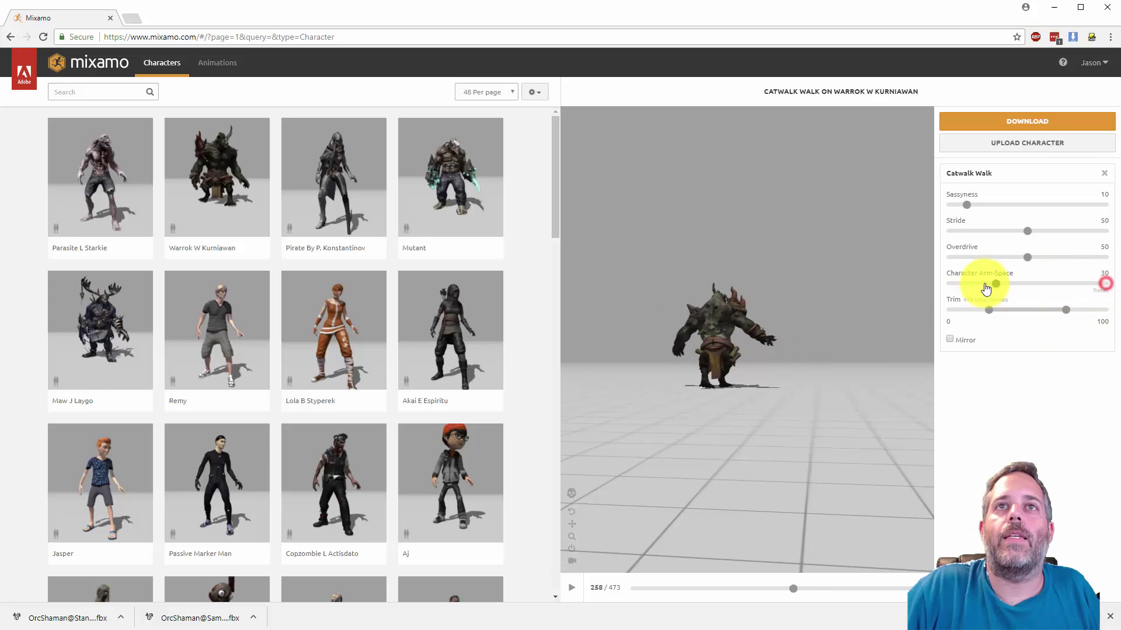
{"action": "left_click_drag", "start_coordinate": [985, 288], "coordinate": [975, 286]}
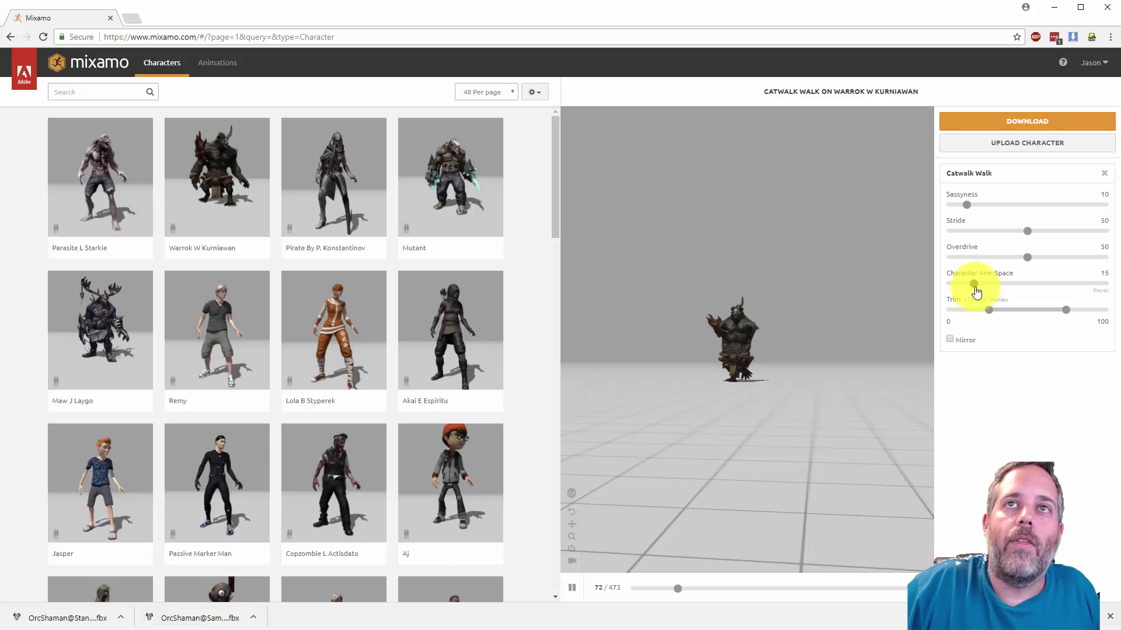
{"action": "left_click_drag", "start_coordinate": [976, 291], "coordinate": [1027, 291]}
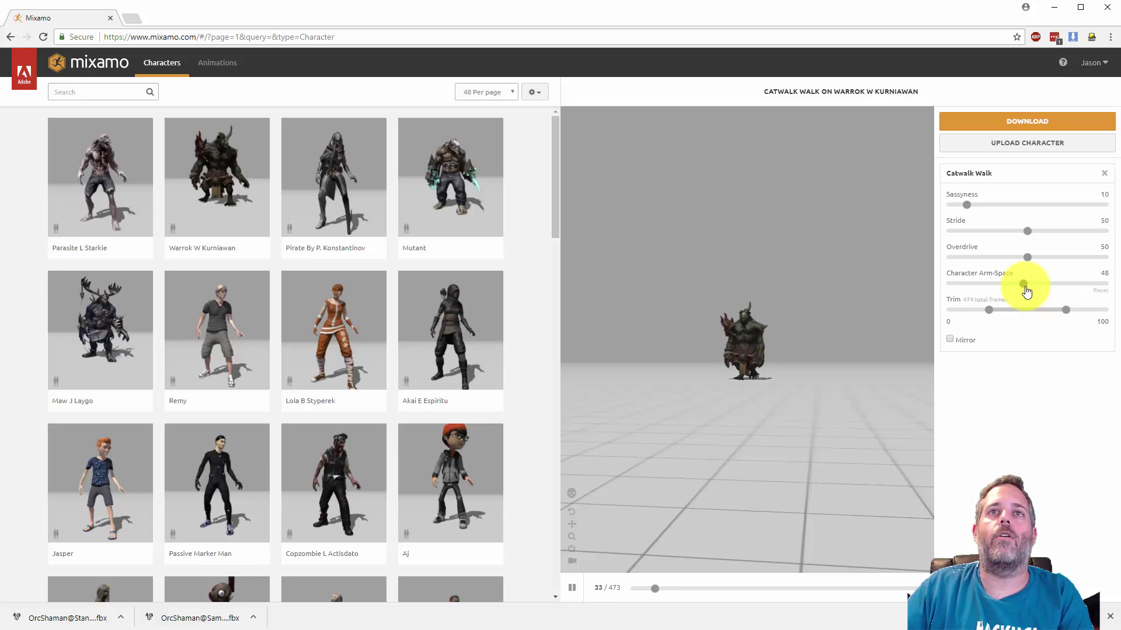
{"action": "left_click_drag", "start_coordinate": [1027, 291], "coordinate": [1034, 293]}
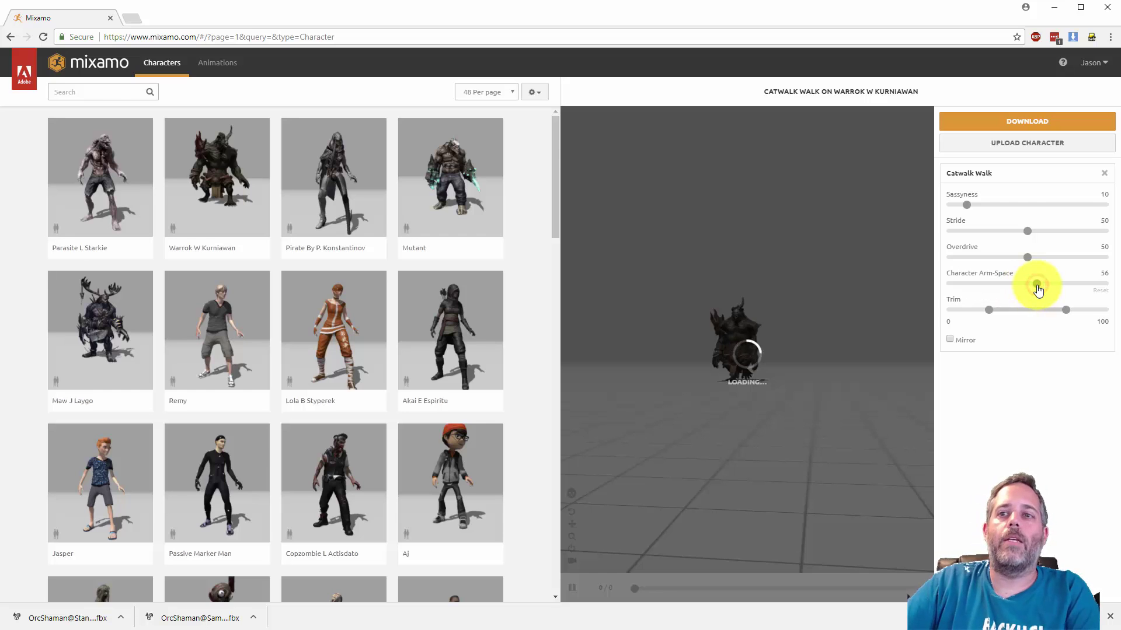